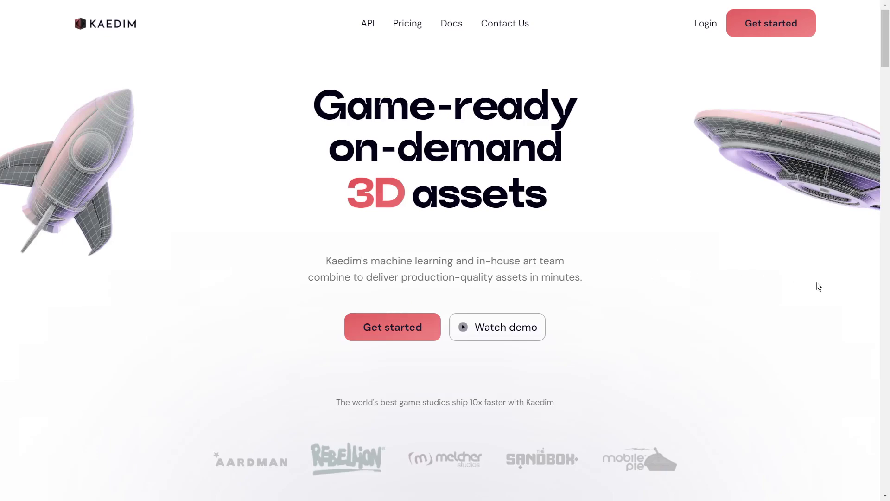
- Scroll down the Kaedim homepage past how-it-works to the Production-ready models section
scroll(816, 278, "down", 5)
scroll(818, 277, "down", 7)
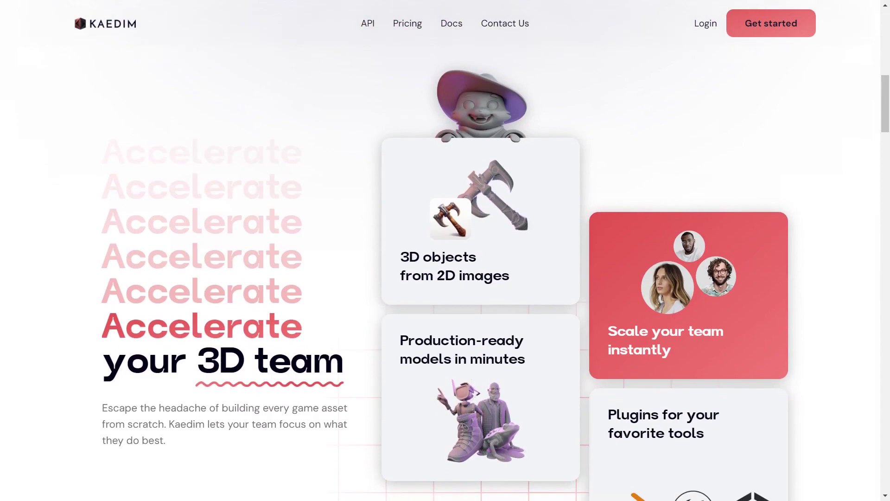
scroll(445, 259, "down", 11)
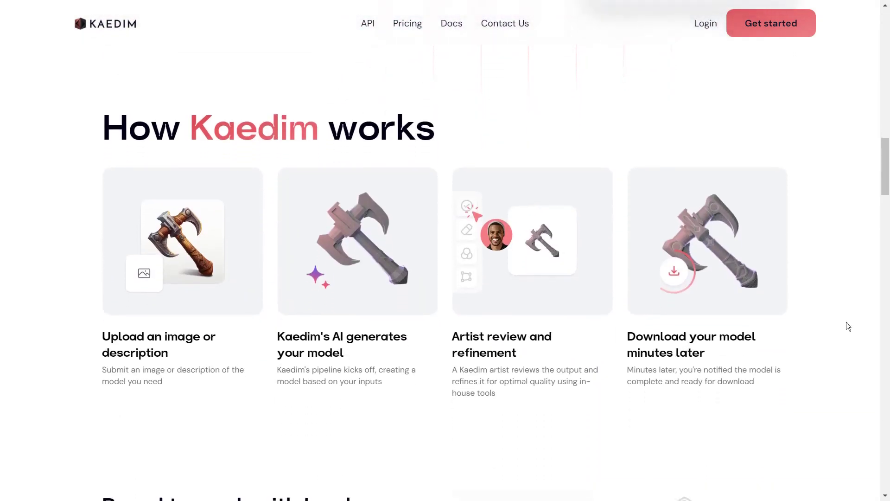
scroll(847, 326, "down", 7)
scroll(445, 259, "down", 7)
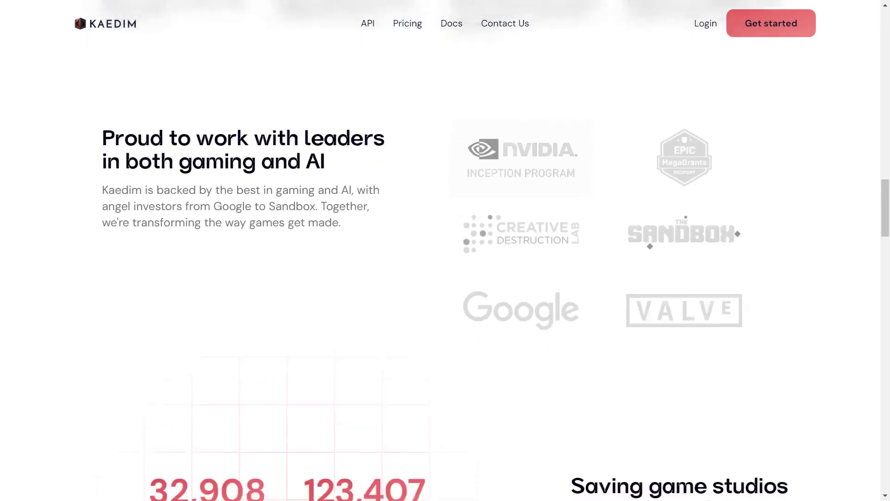
scroll(445, 259, "down", 4)
scroll(445, 260, "down", 1)
- Preview the viking model, then continue down to Integrate with your team's tools
left_click(435, 430)
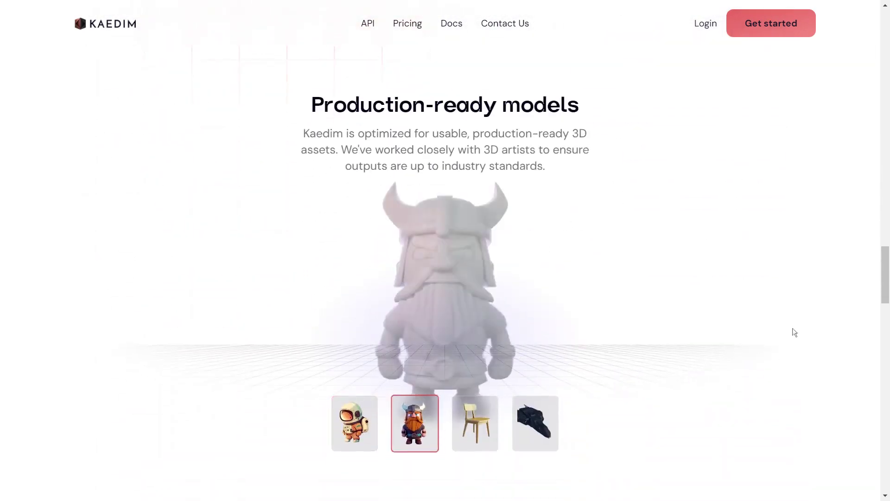
scroll(839, 355, "down", 6)
scroll(841, 355, "down", 3)
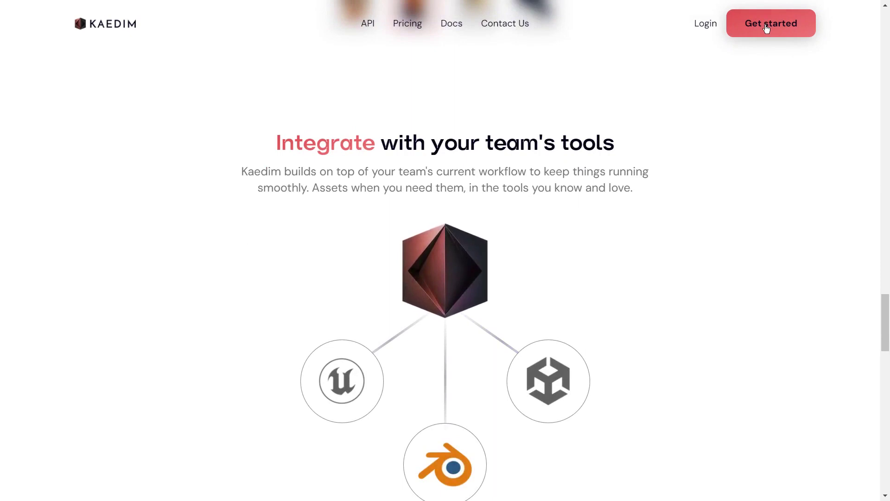
- Sign up with an email and password, YouTube as referral source, accepting the terms
left_click(766, 29)
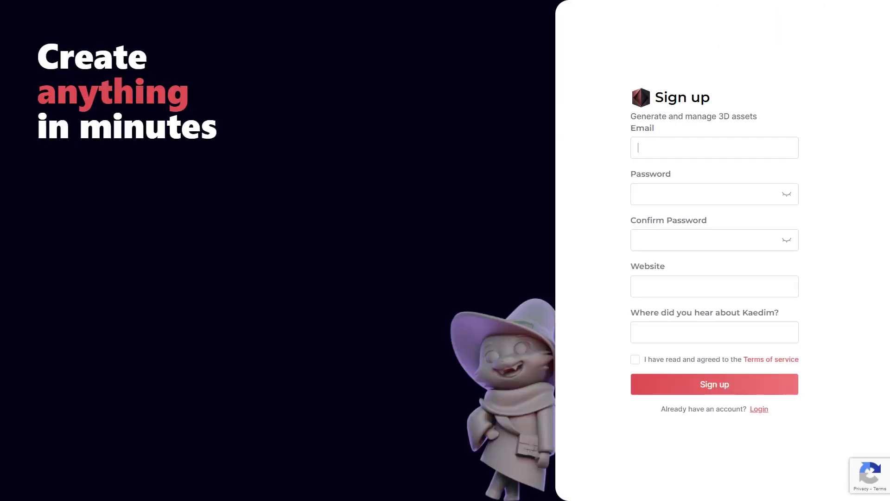
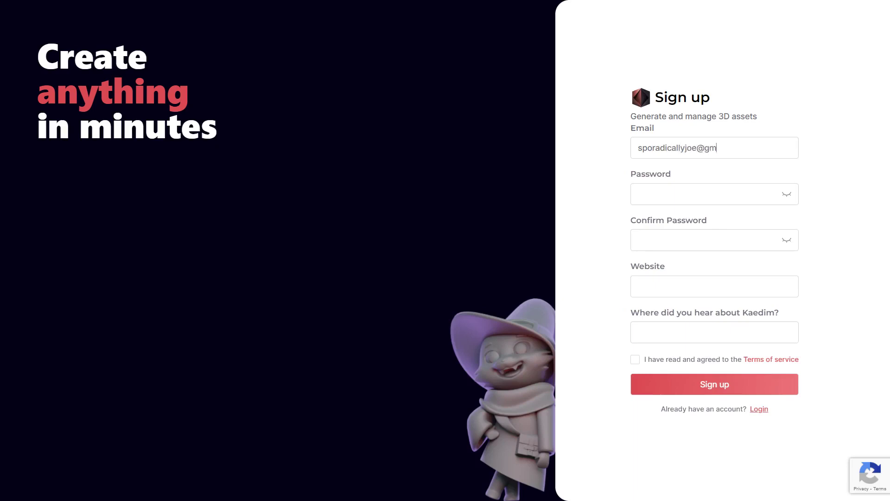
key("Tab")
type("*")
type("YouTube")
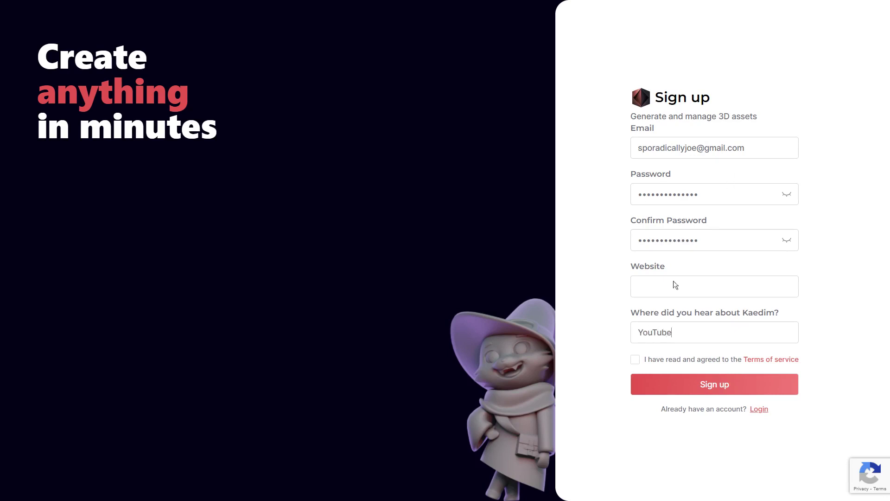
left_click(635, 359)
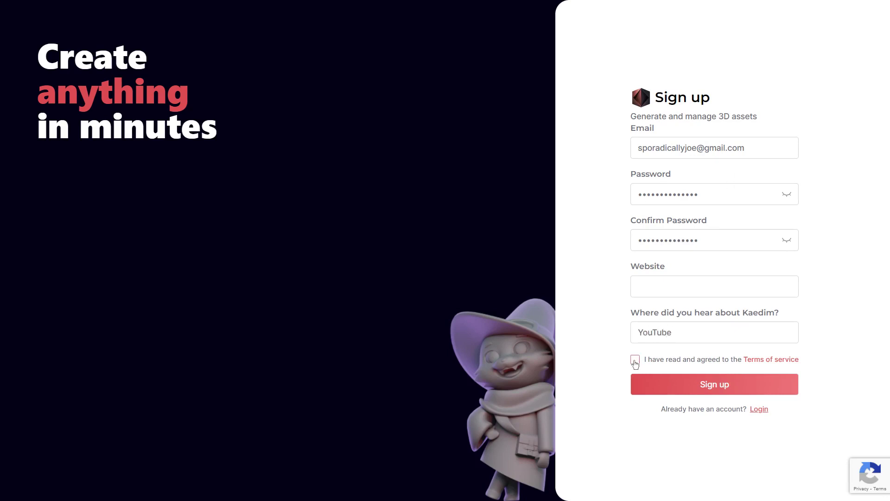
left_click(726, 386)
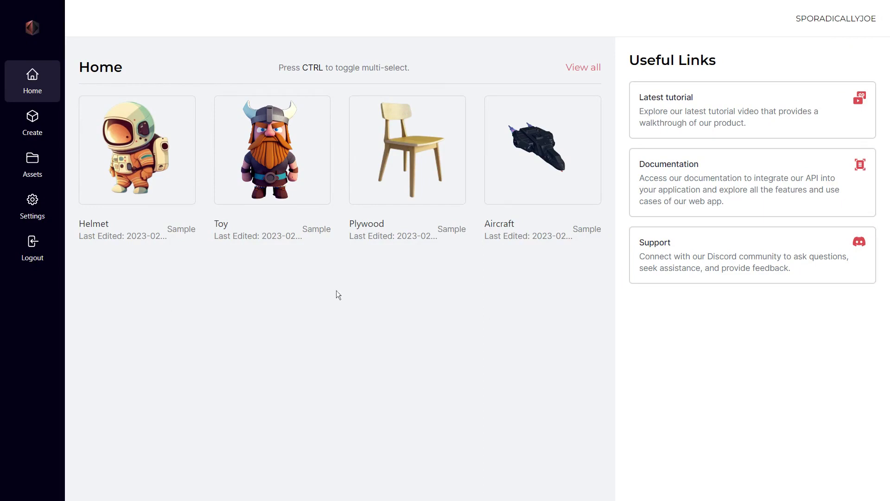
- Start a new model from the treasure chest photo and name it 'Treasure Chest'
left_click(32, 125)
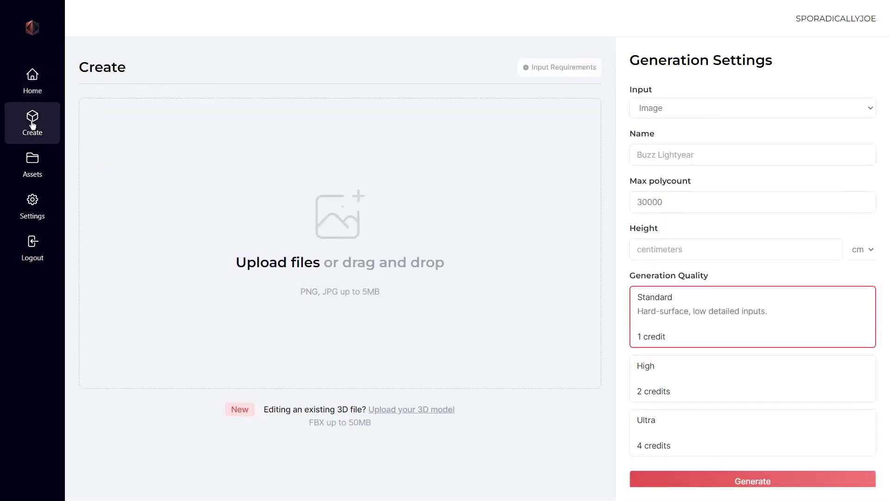
left_click(314, 265)
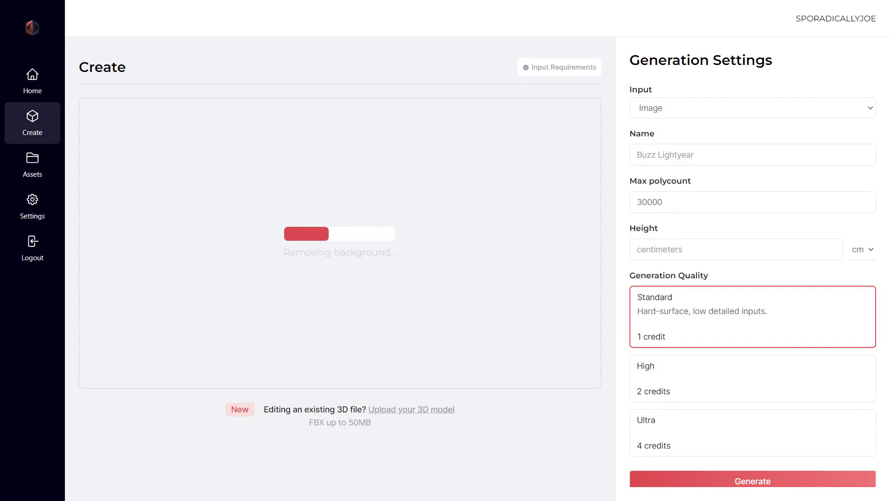
left_click(752, 154)
type("Treas")
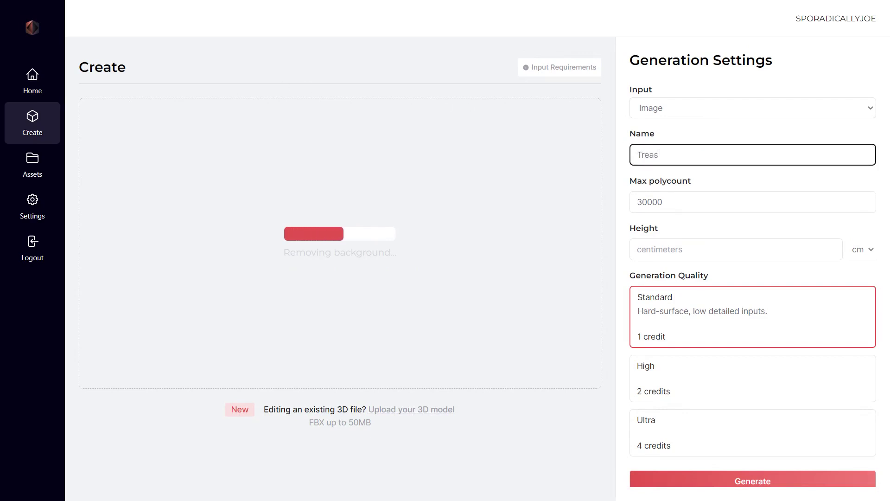
type("ure Chest")
- Set the height to 100 cm and choose High quality with 60000 max polycount
key("Tab")
key("Tab")
type("100")
key("Tab")
key("Tab")
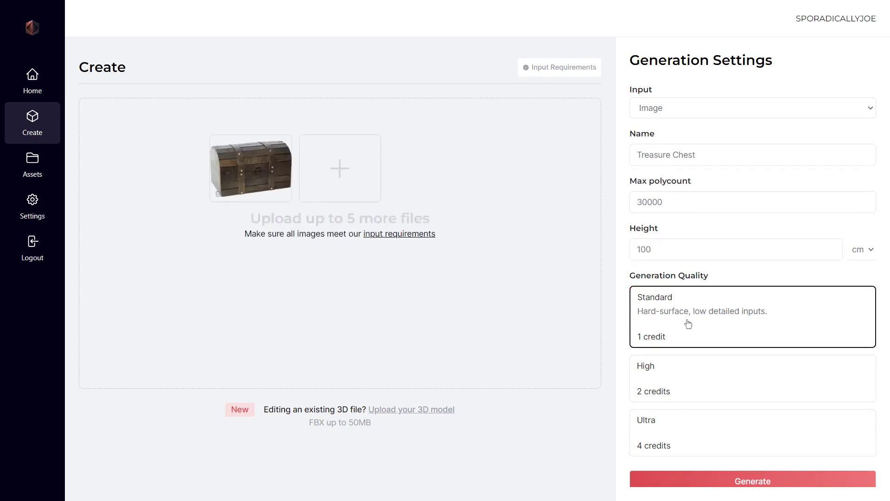
left_click(696, 388)
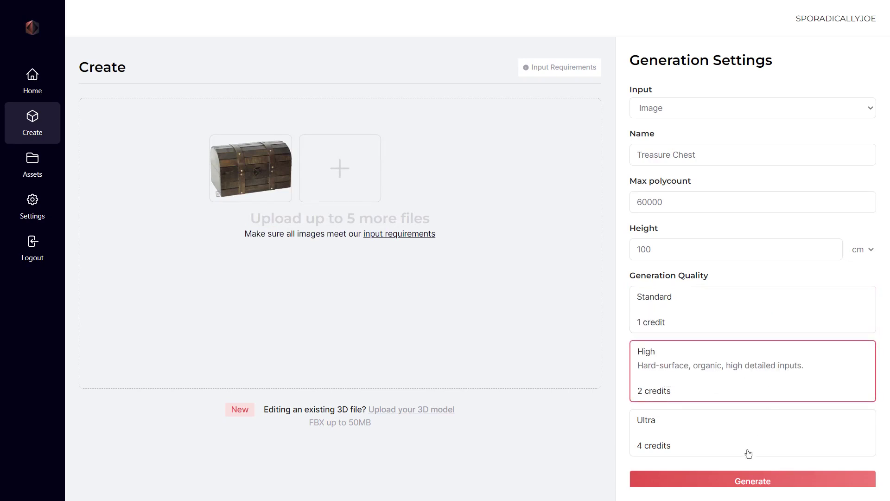
- Generate the Treasure Chest, confirming the image holds only one object
left_click(733, 482)
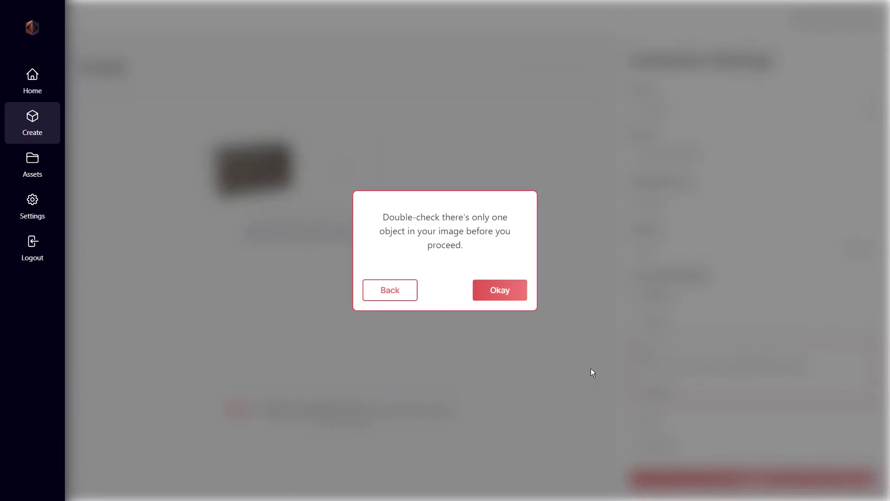
left_click(513, 292)
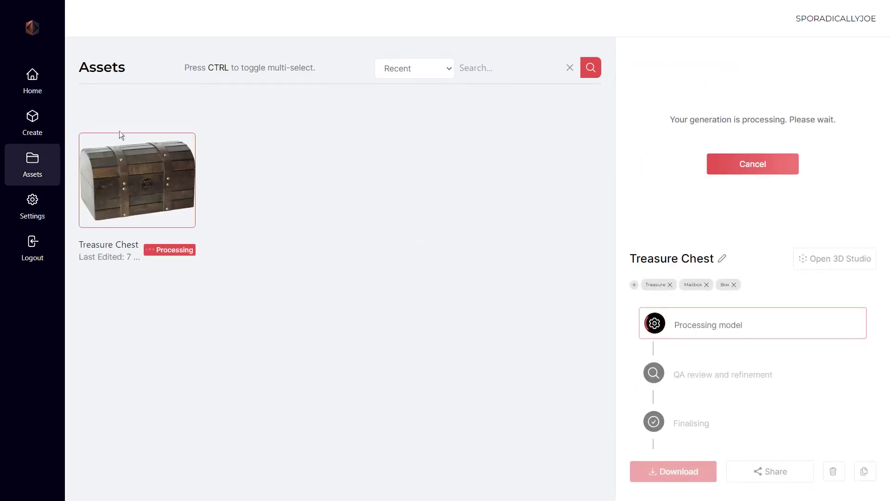
- Generate an image from the text prompt 'A stack of coins' using Midjourney input
left_click(41, 127)
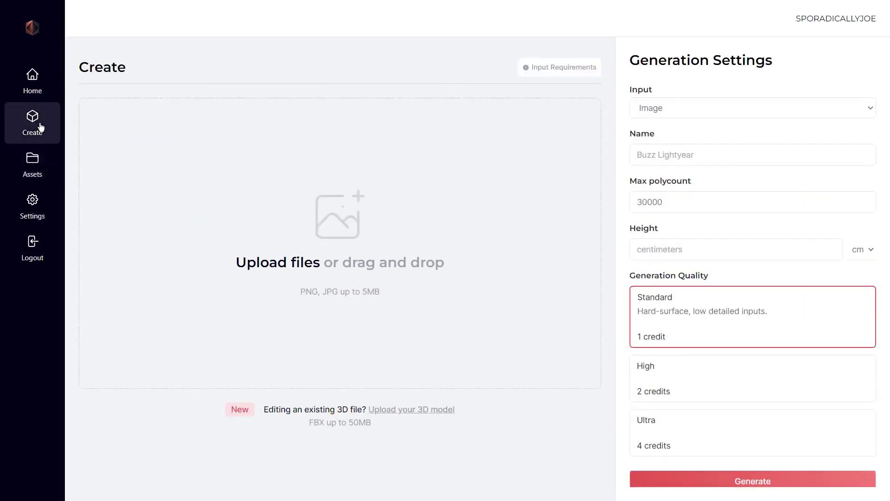
left_click(651, 123)
left_click(86, 109)
type("A stack of coins")
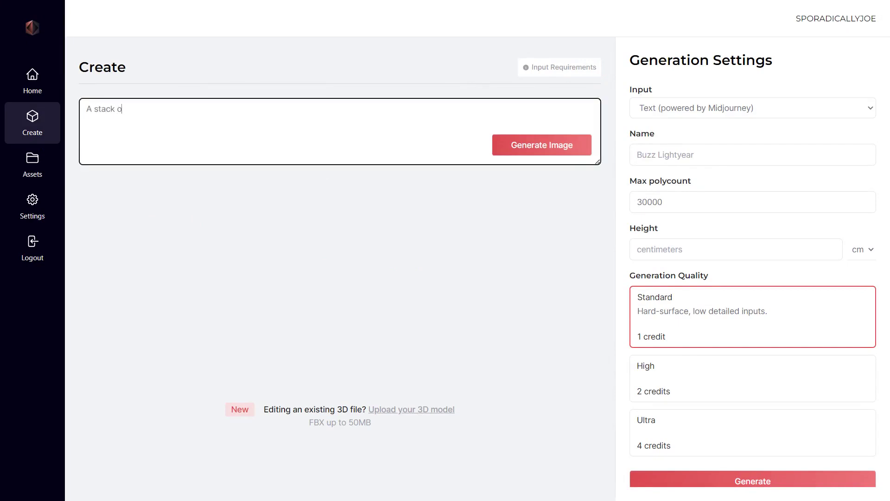
left_click(532, 153)
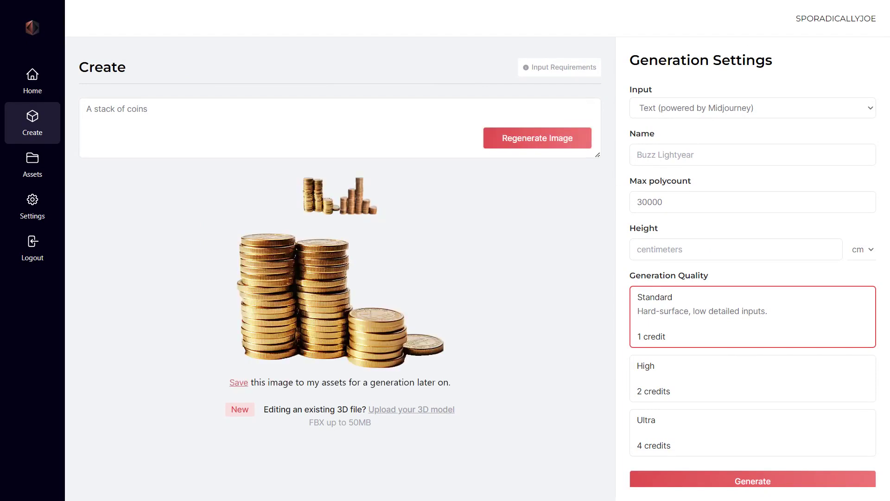
- Name the coins model Gold Coins and enter a height of 10
left_click(653, 154)
type("Gold Coins")
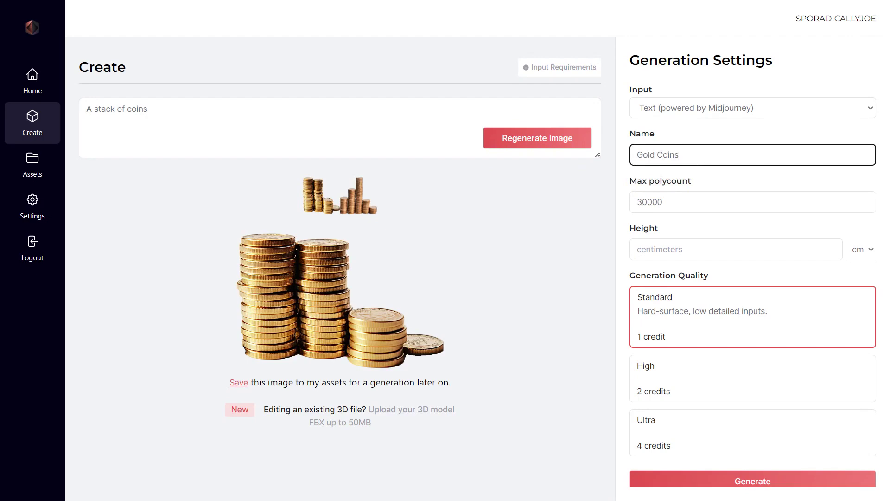
key("Tab")
key("Tab")
key("Tab")
key("shift+Tab")
type("10")
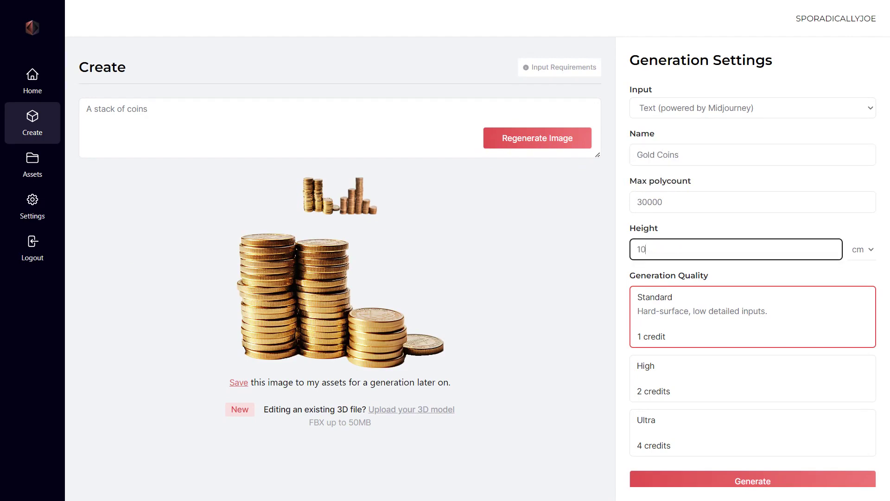
- Finish the 10 cm height and generate Gold Coins, confirming the single-object image
left_click(613, 309)
left_click(703, 481)
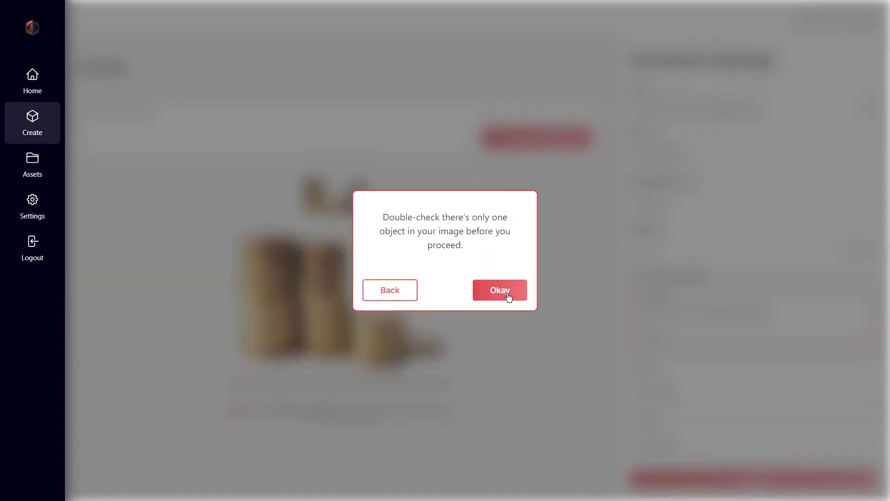
left_click(509, 297)
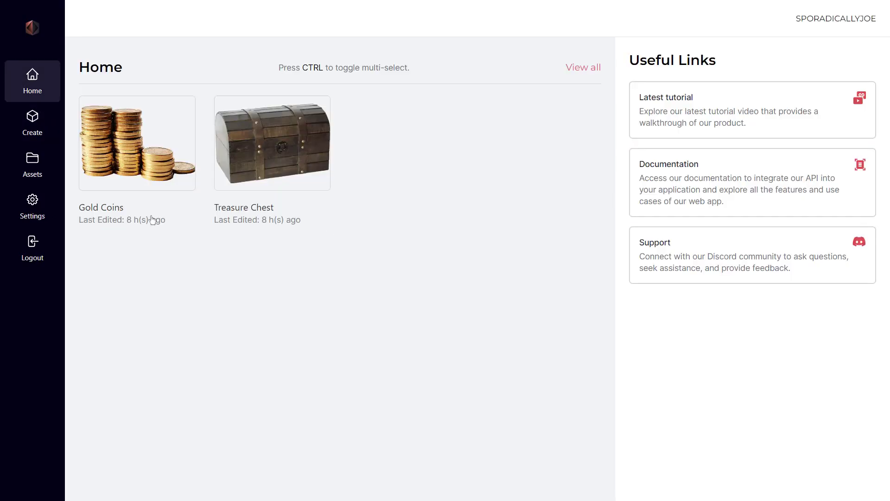
- Select Treasure Chest in Assets to view its 17208/60000 polycount and high quality details
left_click(39, 168)
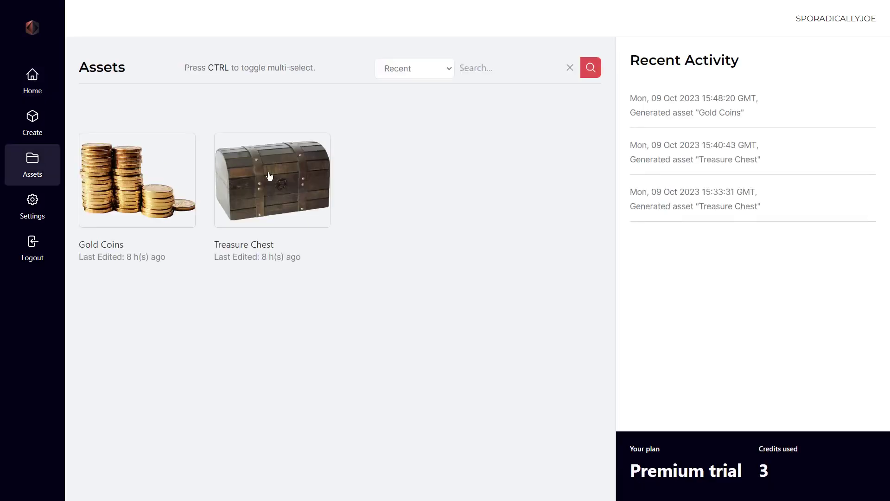
left_click(273, 177)
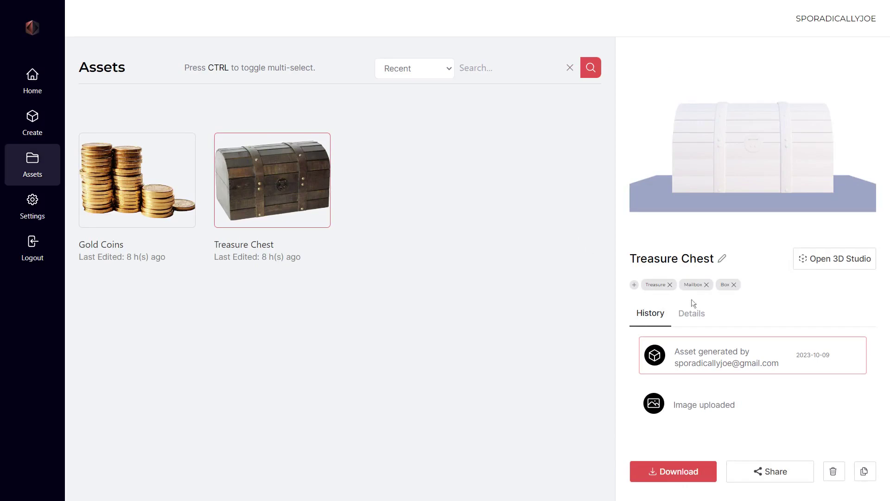
left_click(693, 314)
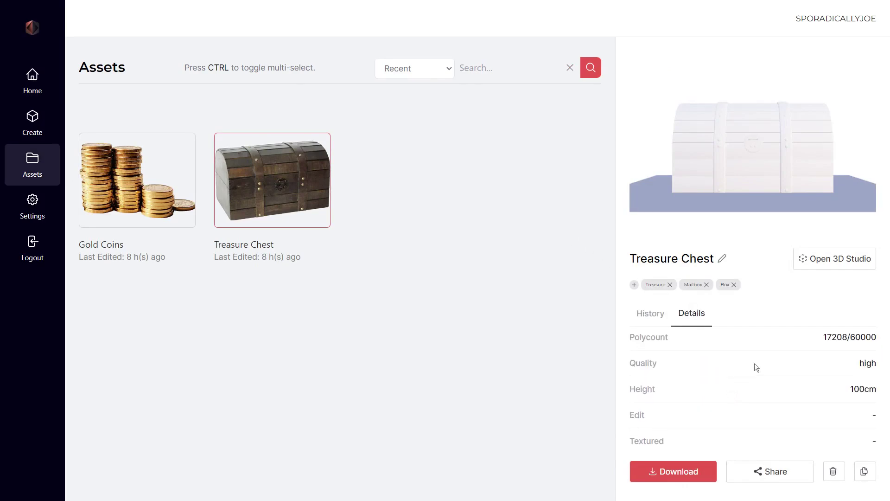
- Open Treasure Chest in 3D Studio, orbit it, toggle the wireframe, and cancel Iterate model
left_click(819, 263)
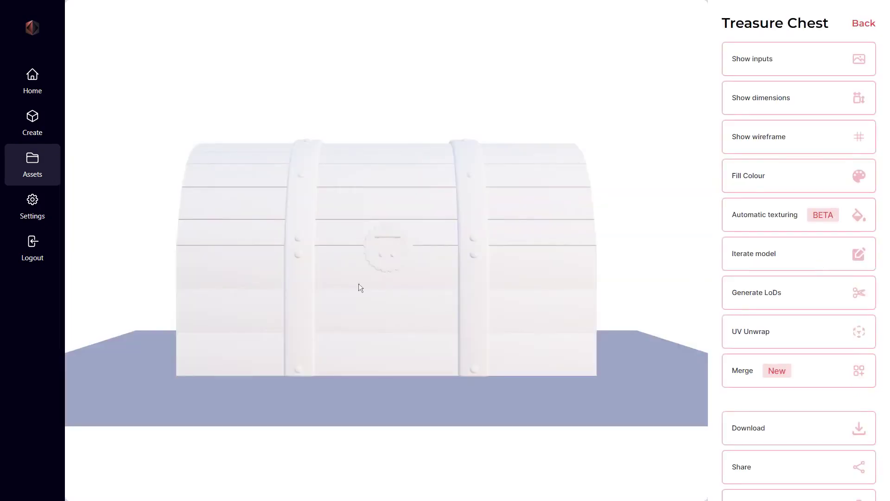
left_click_drag(355, 274, 293, 274)
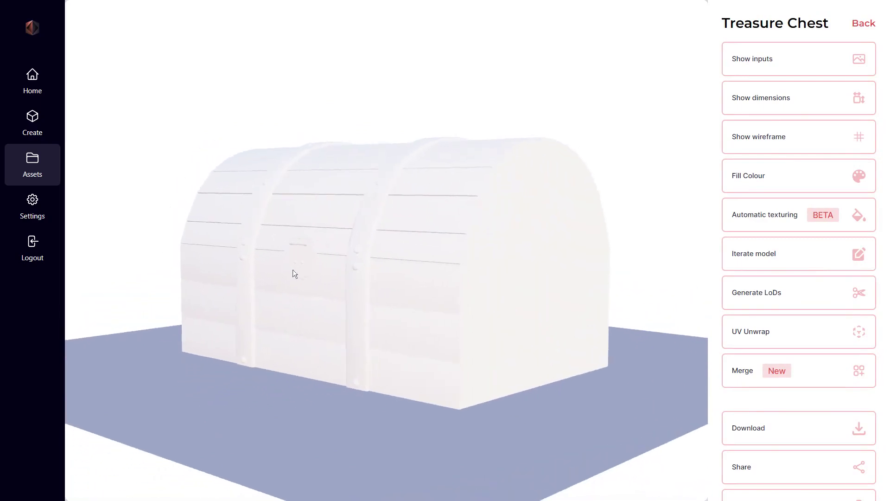
left_click(745, 148)
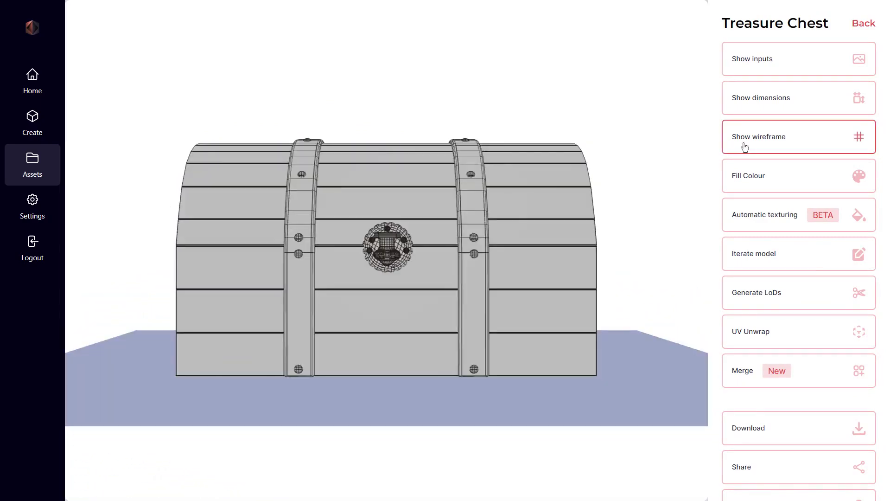
left_click(744, 147)
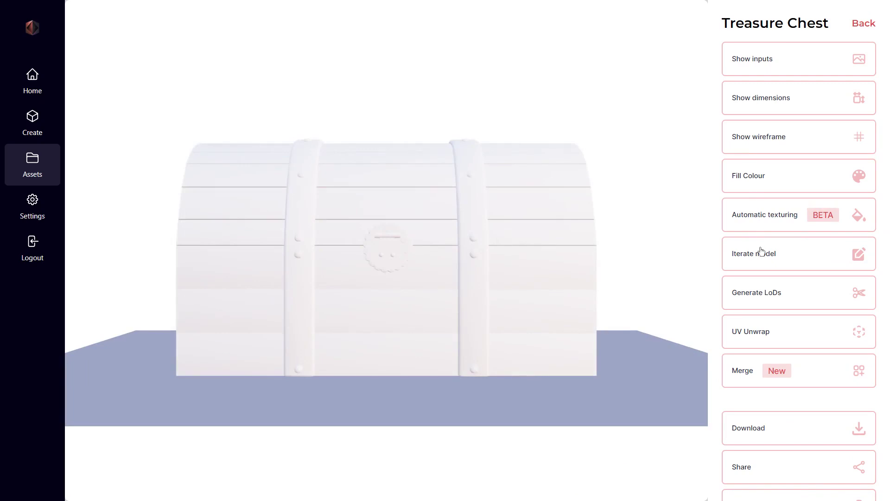
left_click(761, 251)
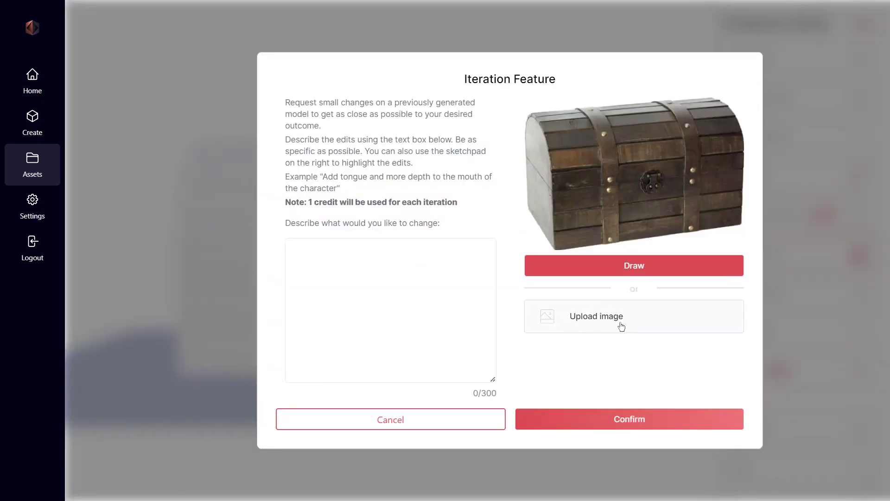
left_click(454, 422)
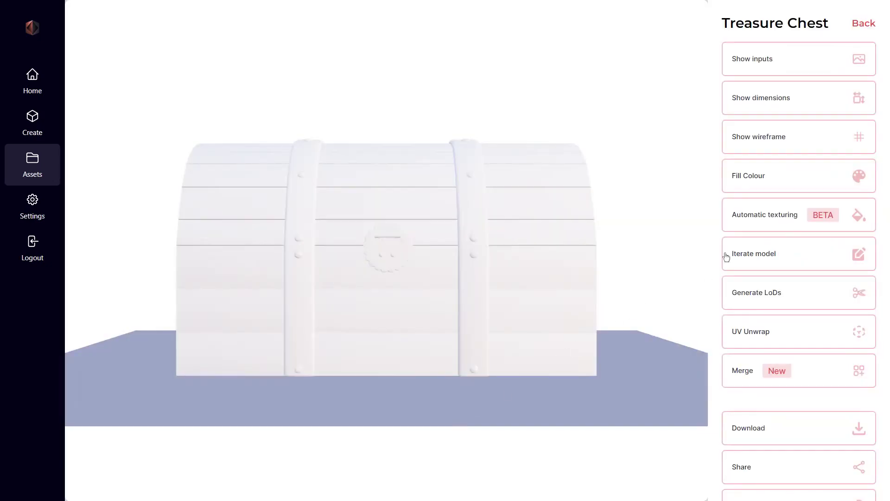
- Check automatic texturing, then enable anyone-with-link viewing and copy the chest's share link
left_click(758, 227)
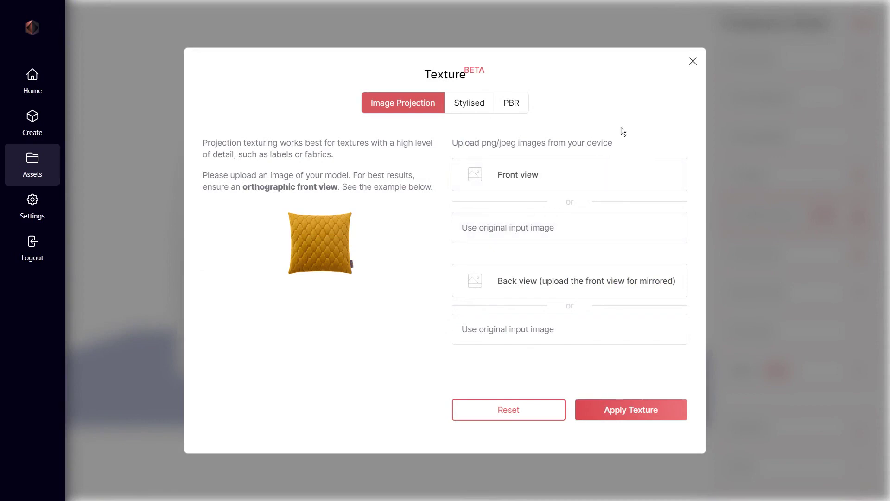
left_click(692, 62)
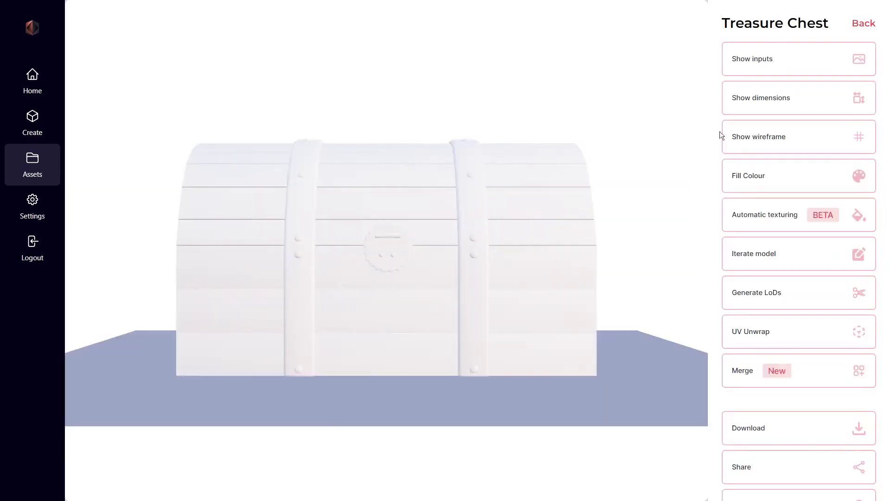
left_click(750, 465)
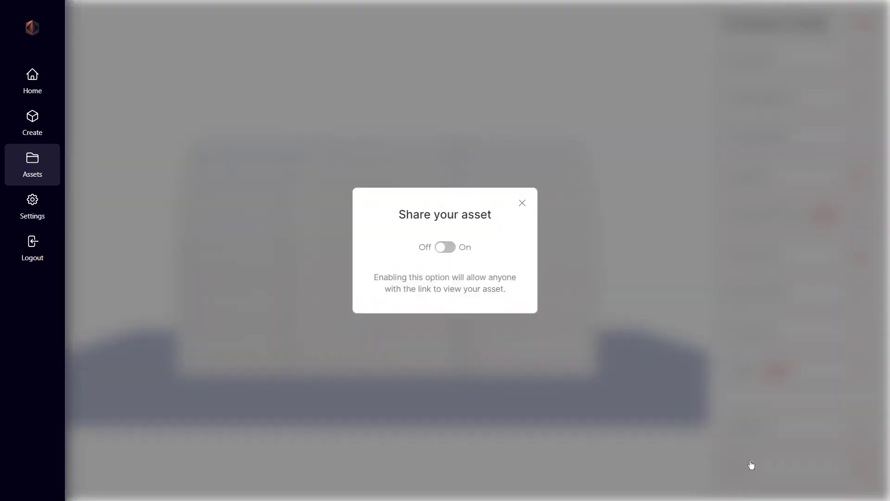
left_click(445, 248)
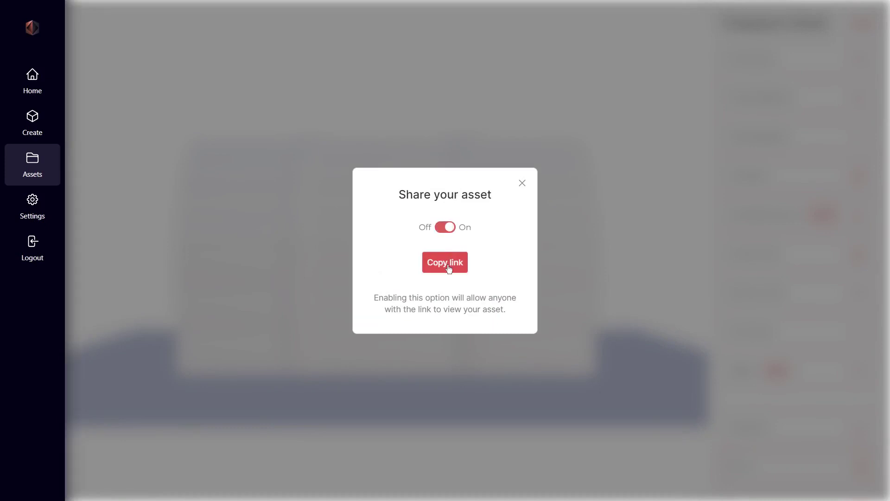
left_click(448, 266)
left_click(523, 182)
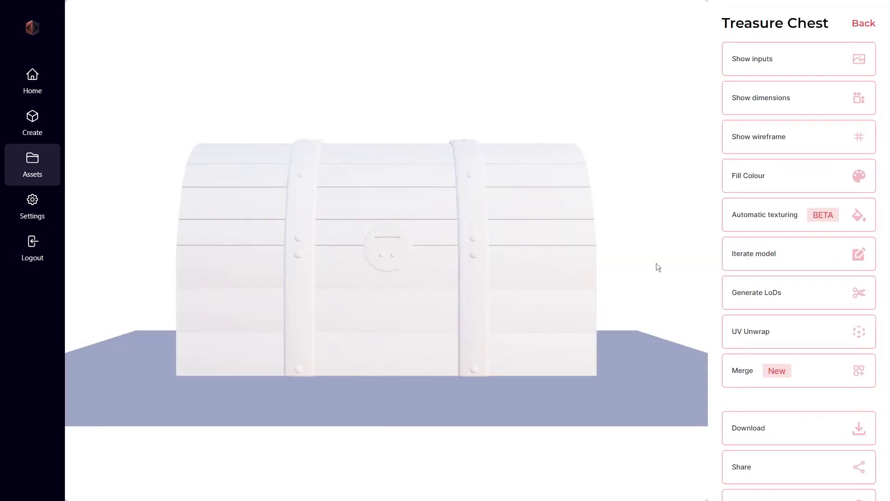
scroll(779, 370, "down", 1)
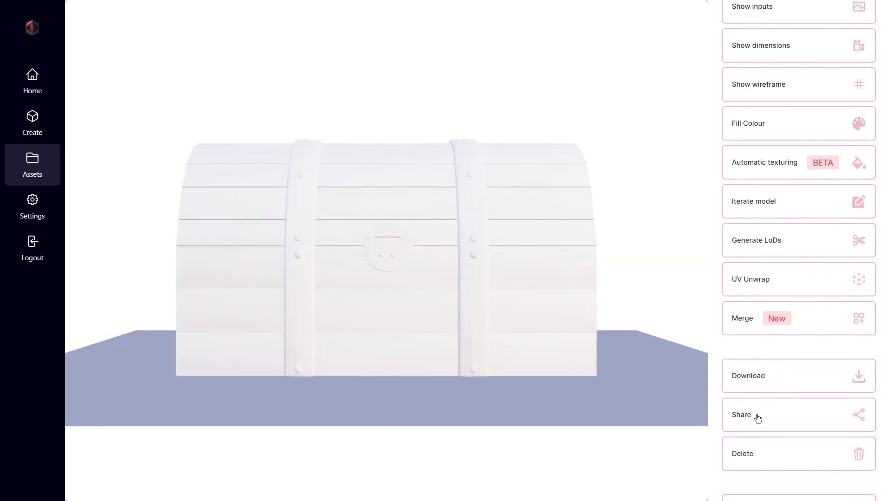
scroll(758, 418, "down", 1)
left_click(757, 435)
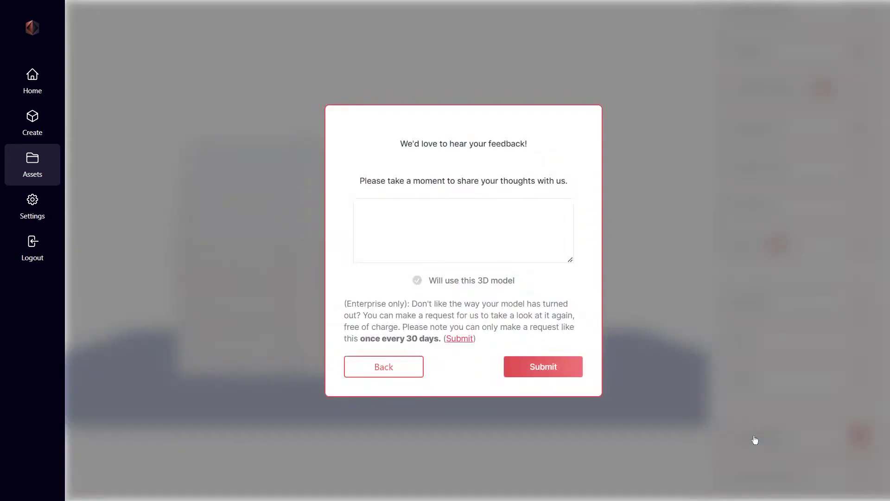
left_click(358, 206)
type("The tre")
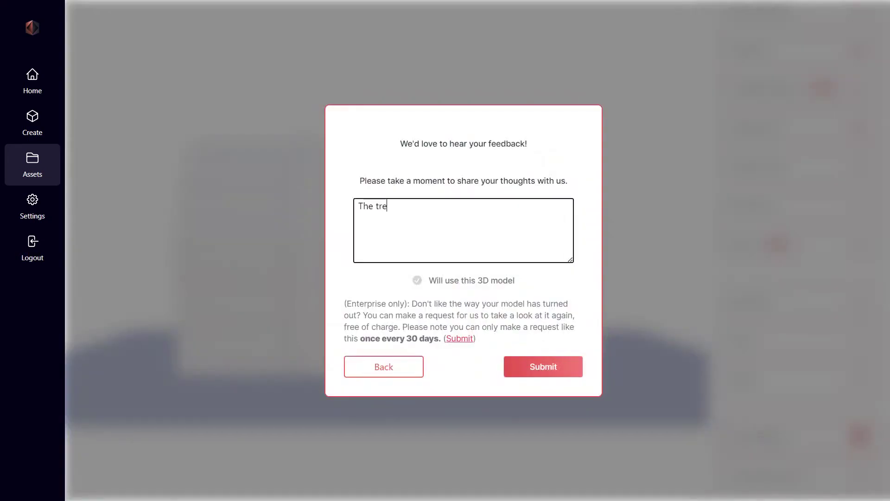
type("asure chest turned out great!")
left_click(373, 373)
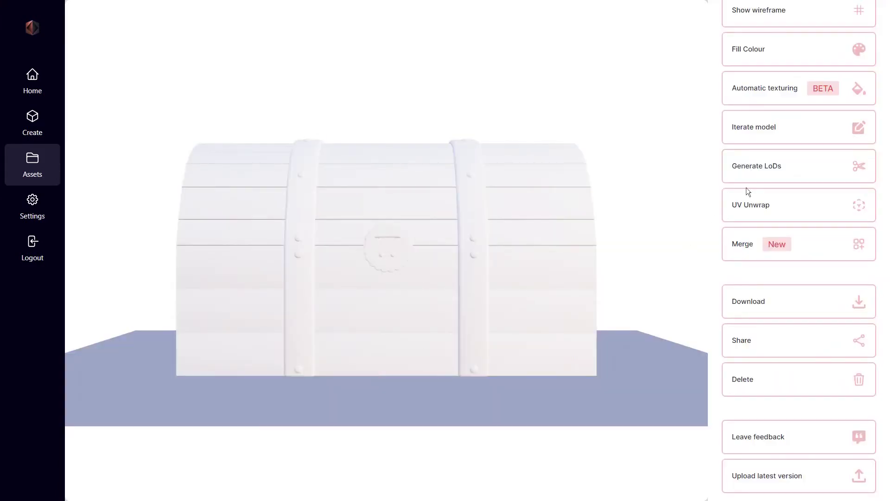
- UV unwrap the Treasure Chest, spending a credit, and include the fbx file in the download
left_click(749, 212)
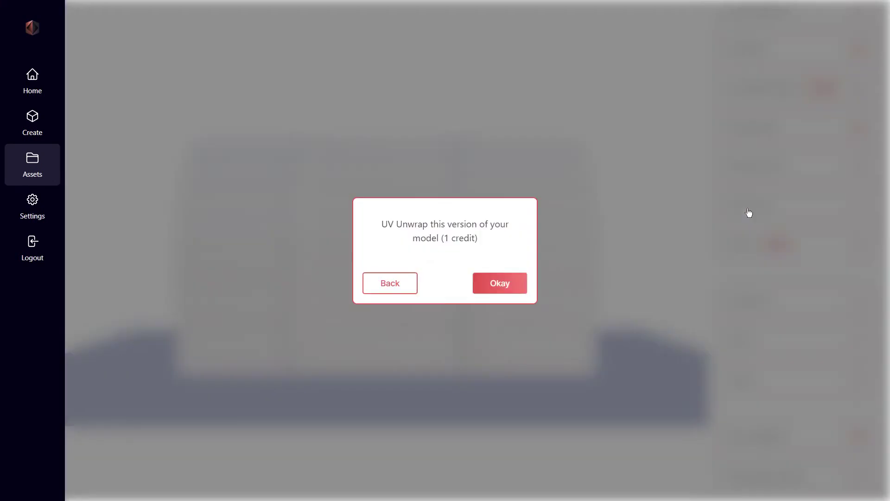
left_click(499, 285)
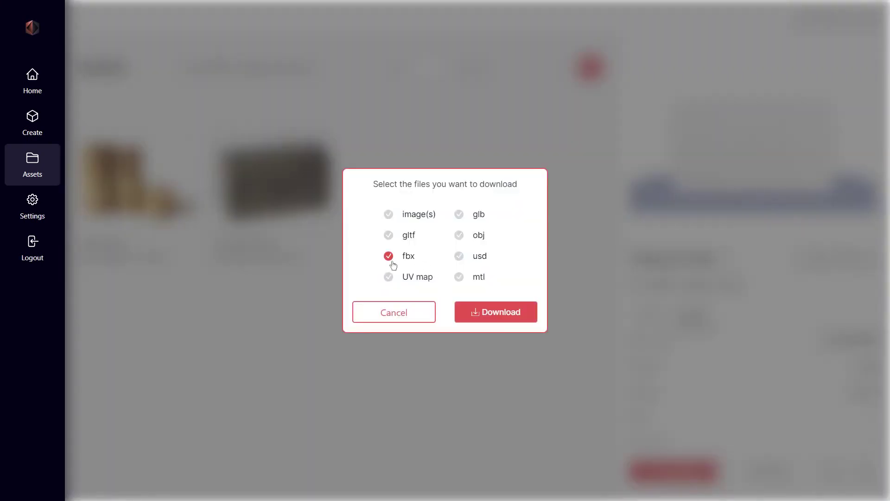
left_click(391, 277)
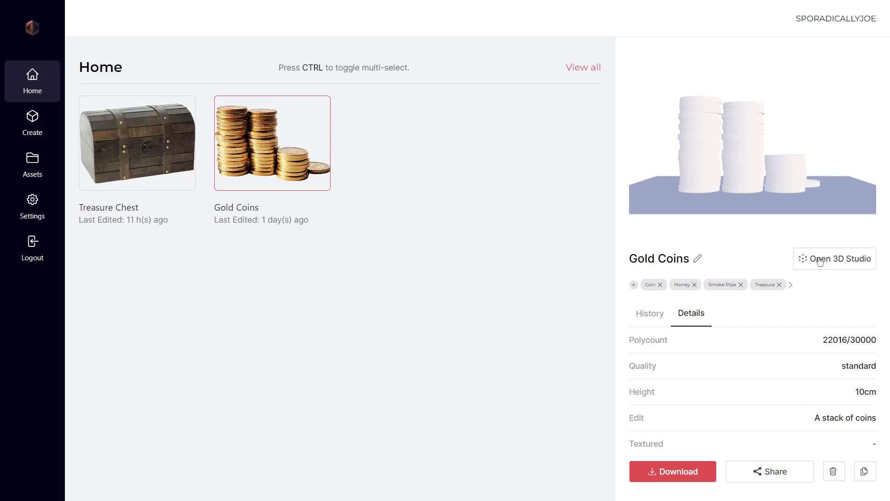
- Generate an LoD of the Gold Coins with a 5000 target polycount from the 3D studio
left_click(819, 258)
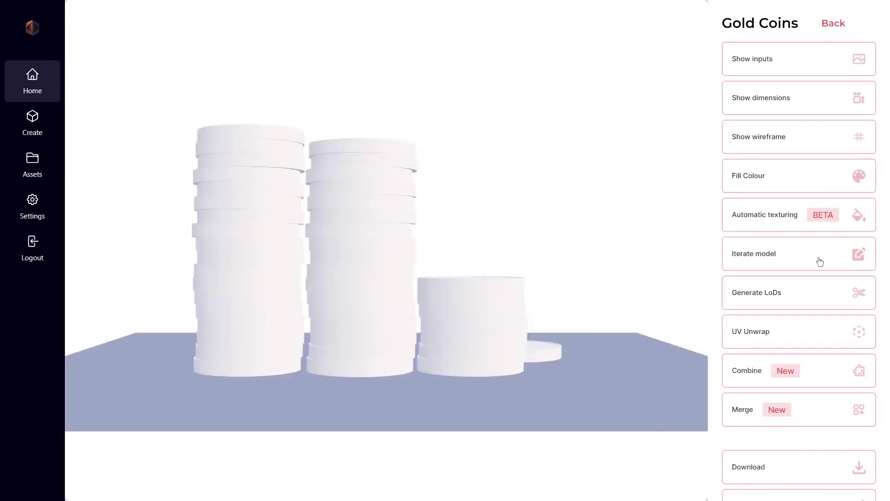
left_click(742, 308)
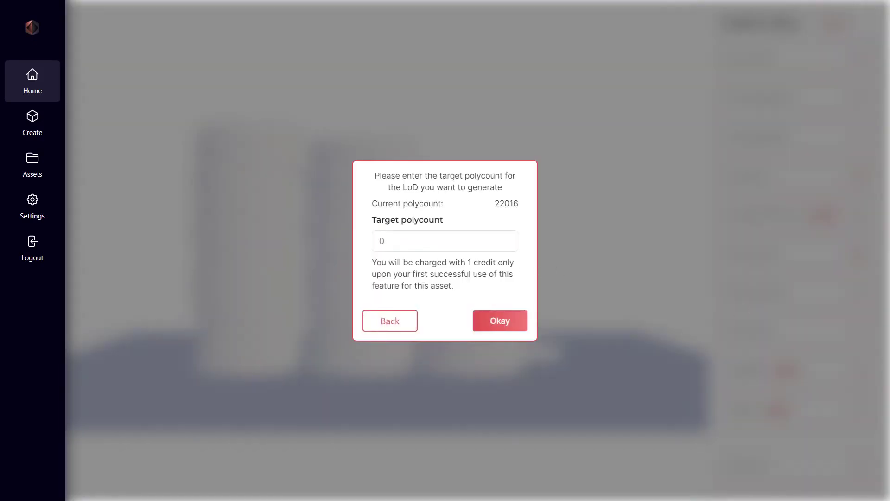
left_click(445, 240)
key("BackSpace")
type("5000")
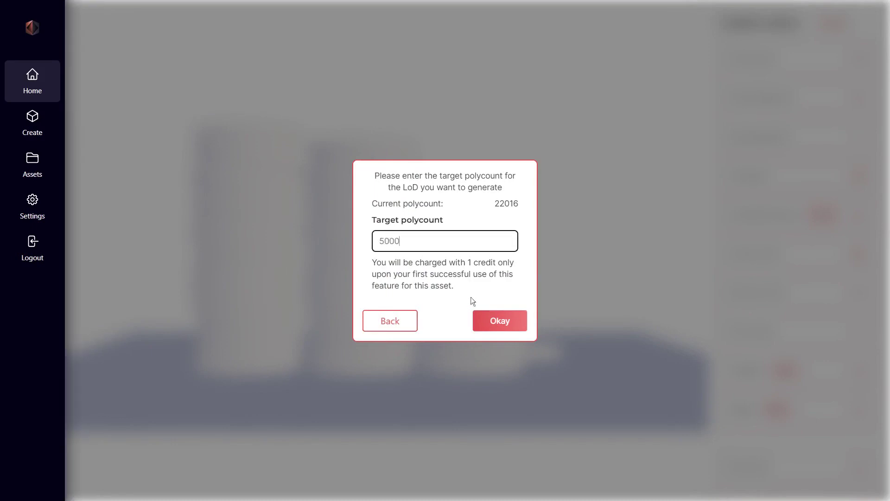
left_click(491, 326)
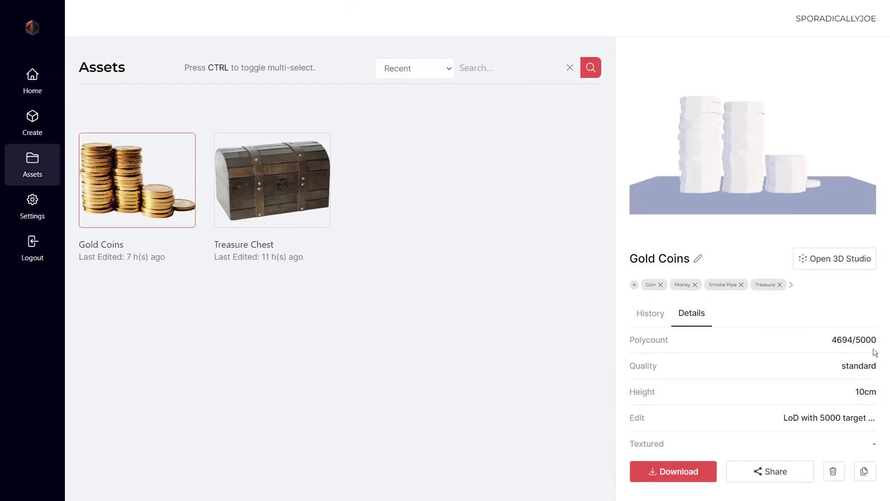
- Open the reduced 4694-polygon Gold Coins in the 3D studio and orbit the coin stacks
left_click(838, 259)
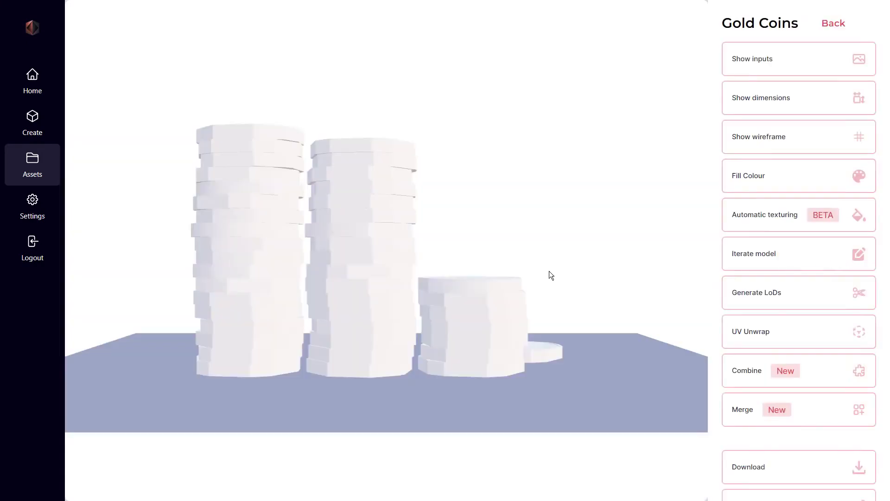
left_click_drag(566, 278, 307, 291)
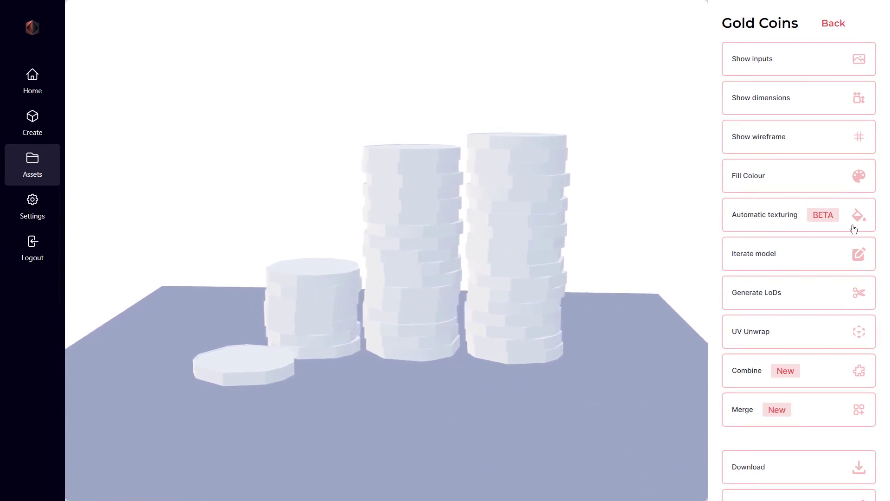